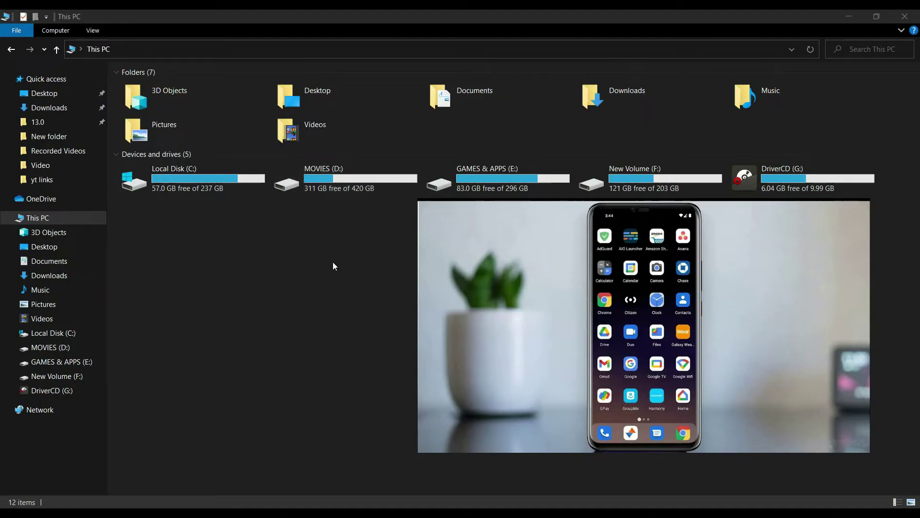
# Step: Refresh This PC, shift the floating video slightly left, and load google.com in Firefox
pyautogui.rightClick(334, 264)
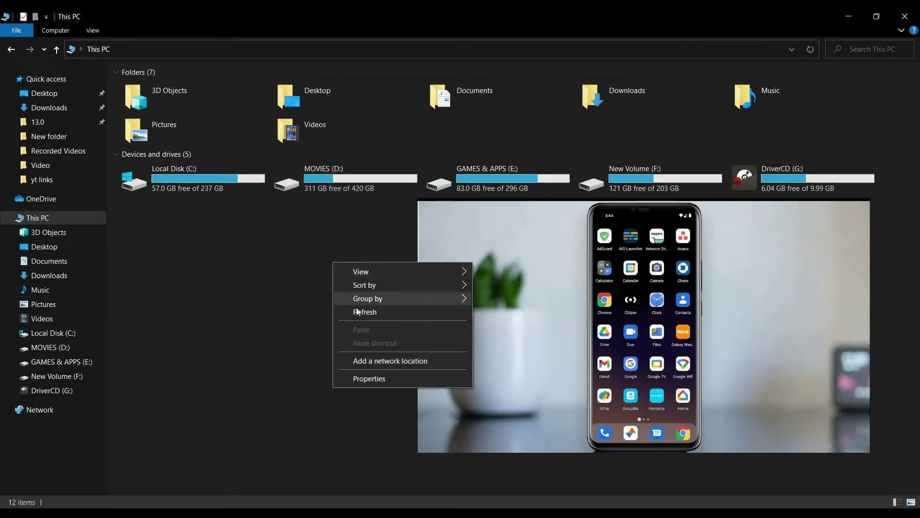
pyautogui.click(356, 314)
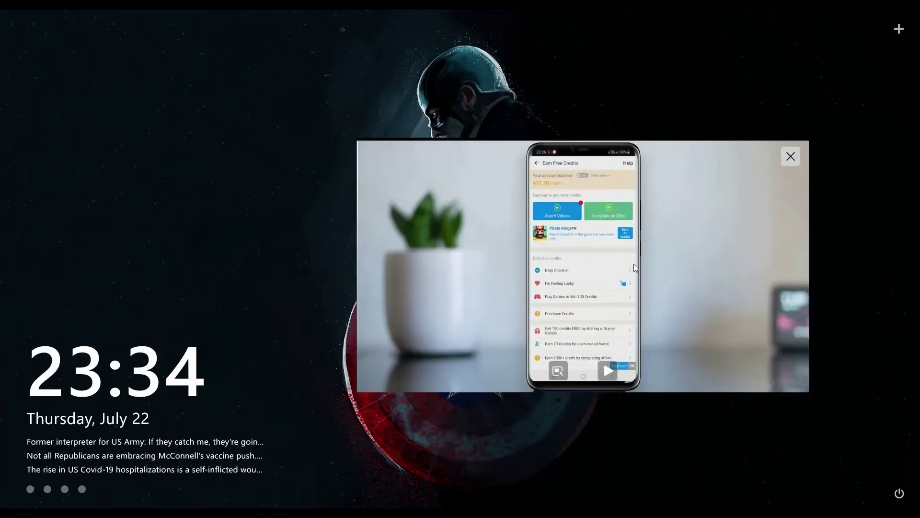
pyautogui.moveTo(633, 264); pyautogui.dragTo(611, 263)
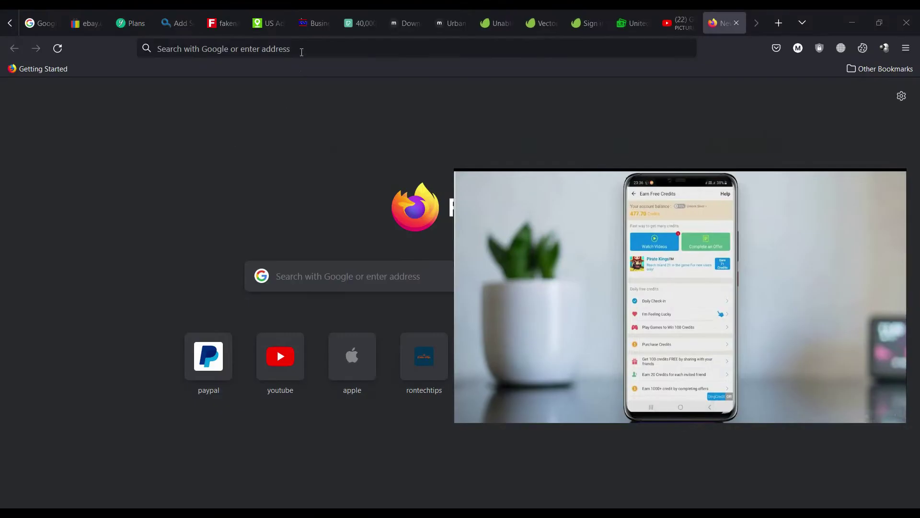
pyautogui.click(301, 50)
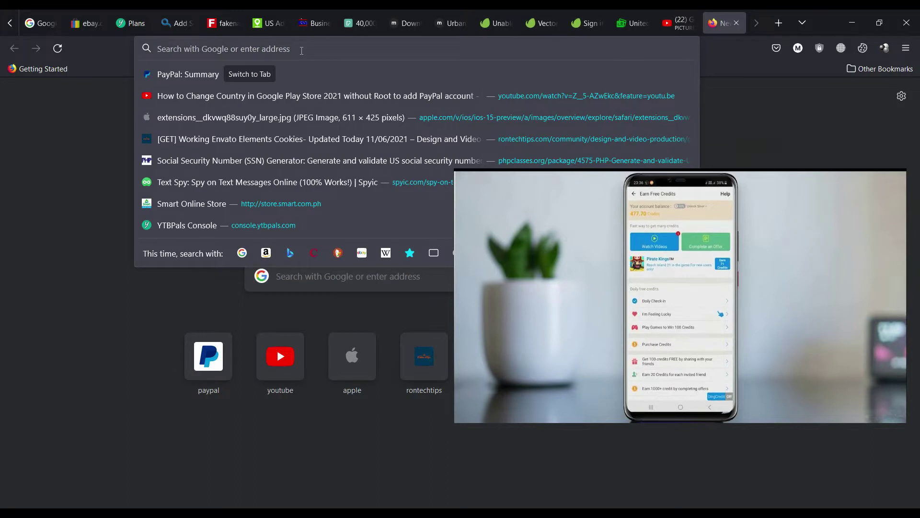
pyautogui.write('google.com/')
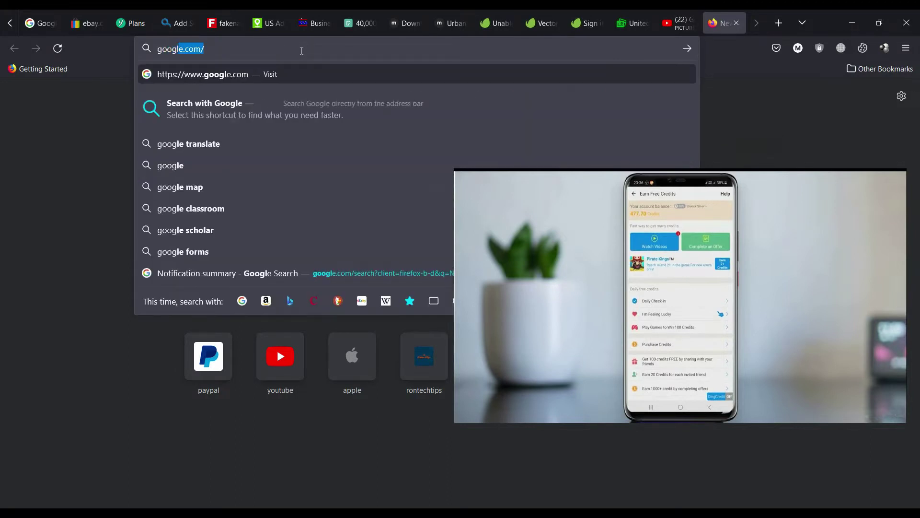
pyautogui.press('Return')
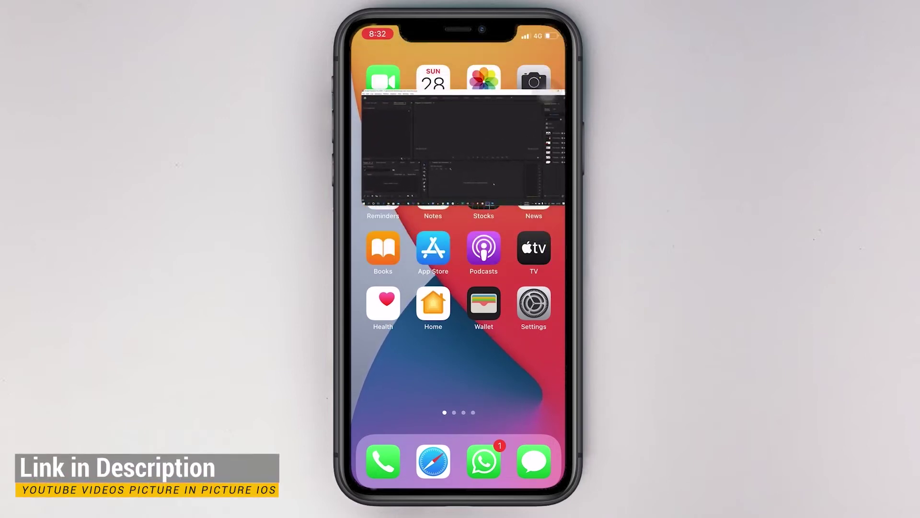
# Step: Drag the Picture-in-Picture video from the top of the screen to the lower middle
pyautogui.moveTo(460, 101)
pyautogui.mouseDown()
pyautogui.moveTo(471, 334)
pyautogui.moveTo(565, 330)
pyautogui.moveTo(504, 108)
pyautogui.mouseUp()
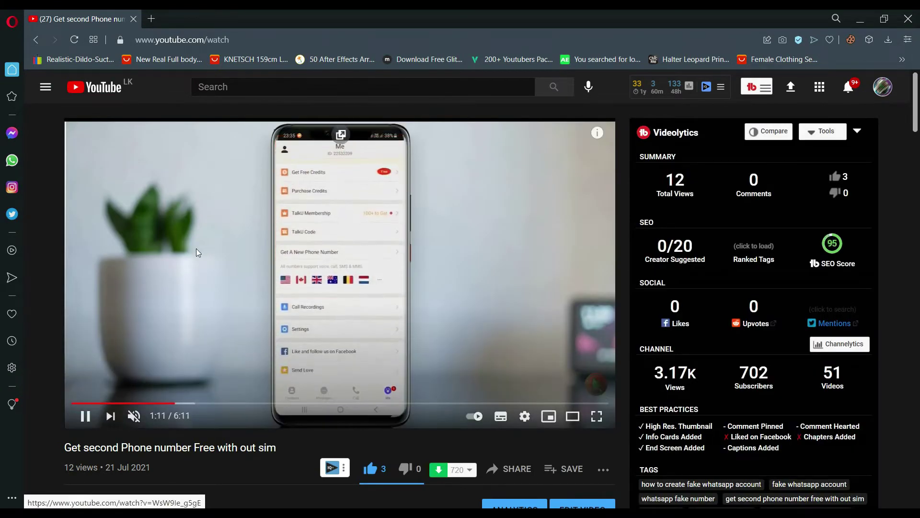
pyautogui.scroll(-2, 530, 287)
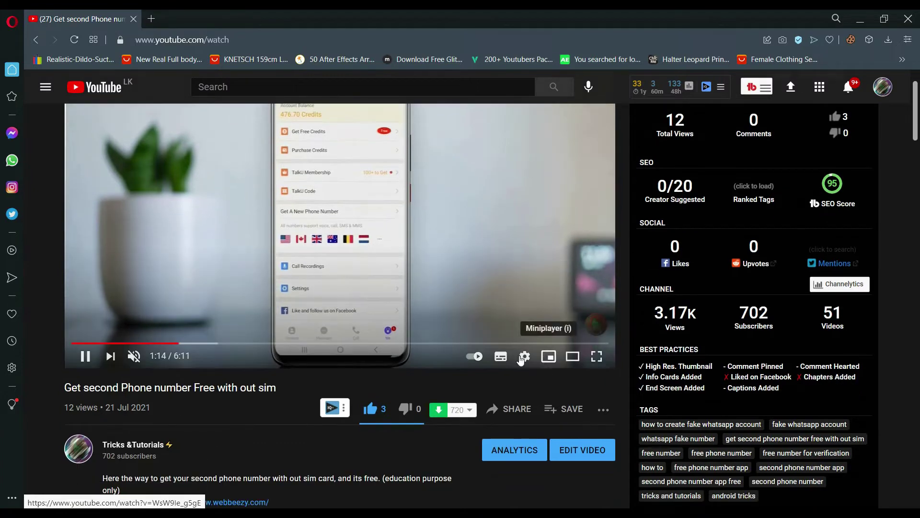
pyautogui.scroll(2, 507, 416)
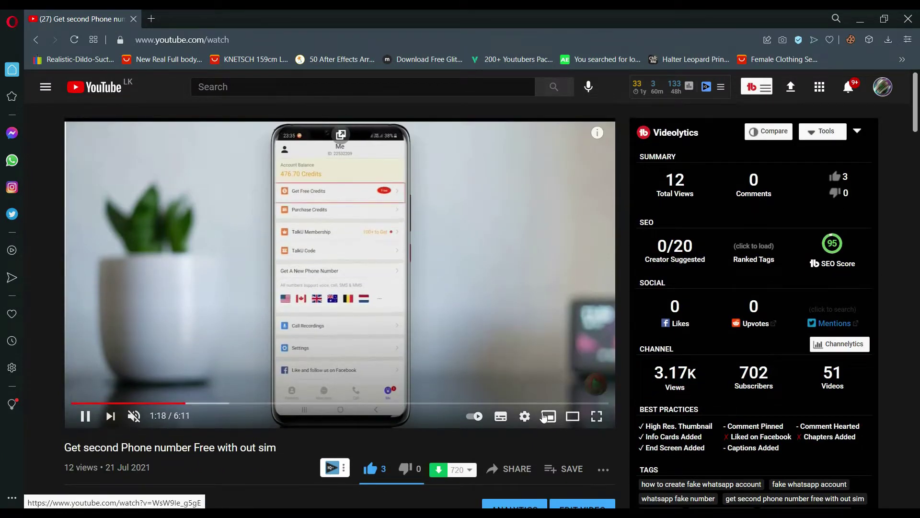
# Step: Switch the video to YouTube's miniplayer and minimise the browser window
pyautogui.click(548, 417)
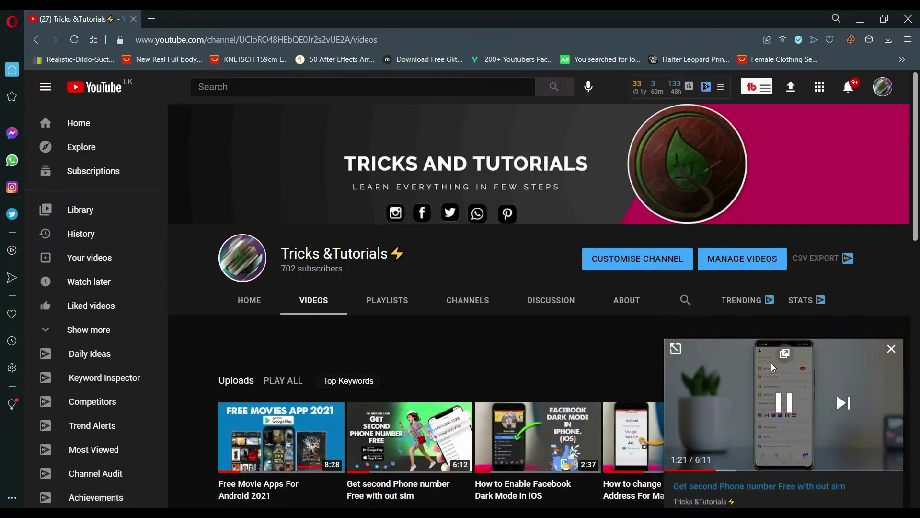
pyautogui.moveTo(785, 403)
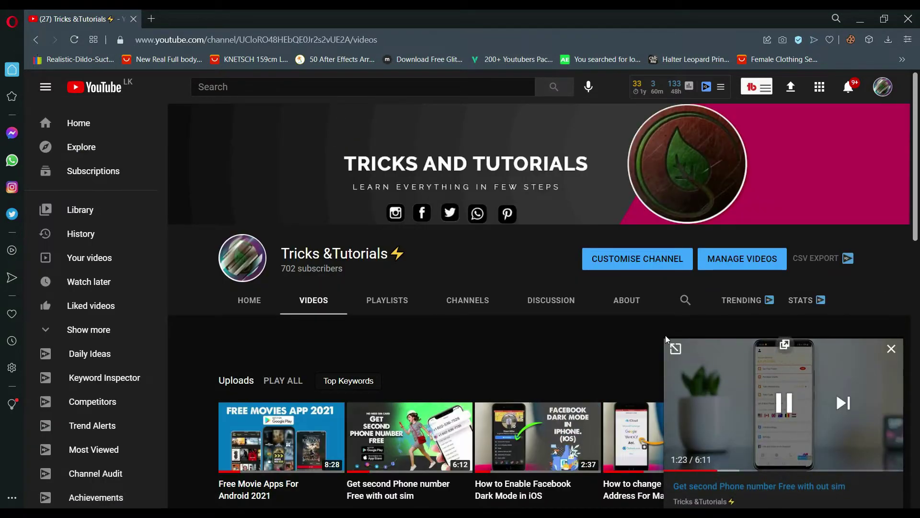
pyautogui.click(858, 19)
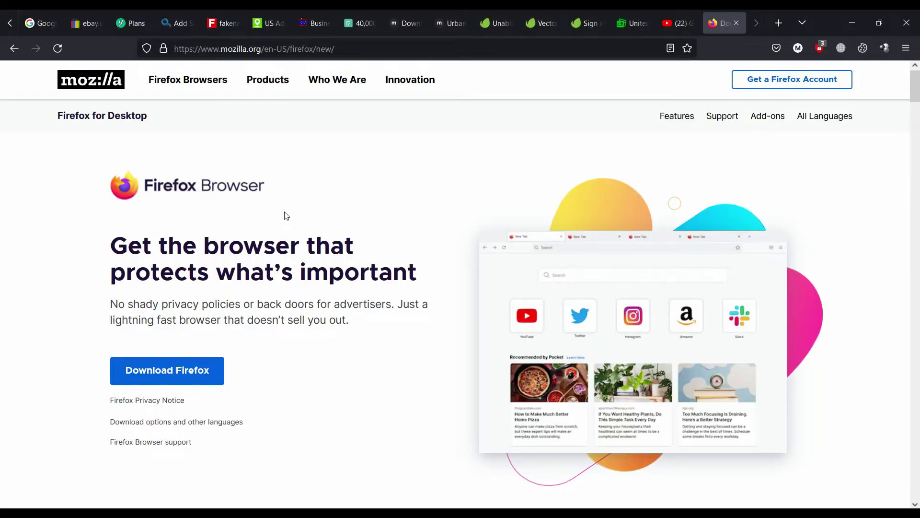
pyautogui.moveTo(917, 88); pyautogui.dragTo(919, 86)
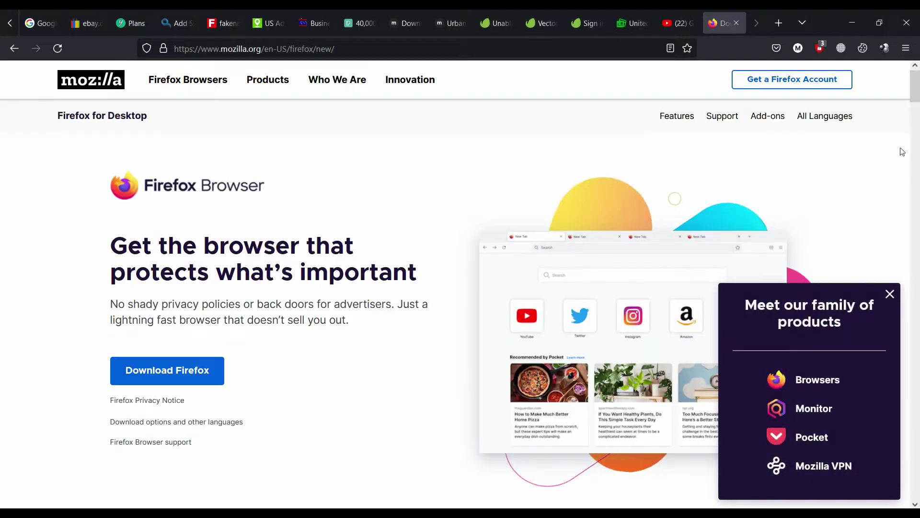
# Step: Close the 'Meet our family of products' popup and bring up Windows Task View
pyautogui.click(891, 295)
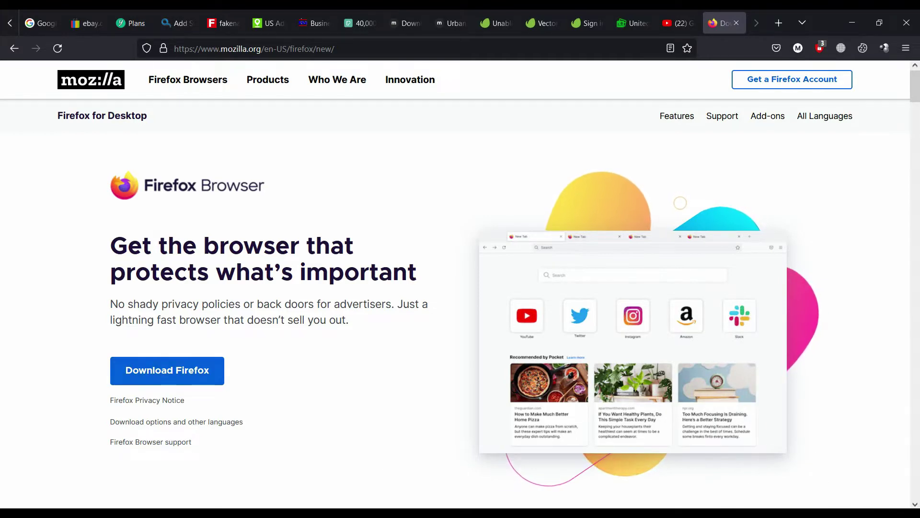
pyautogui.press('super+Tab')
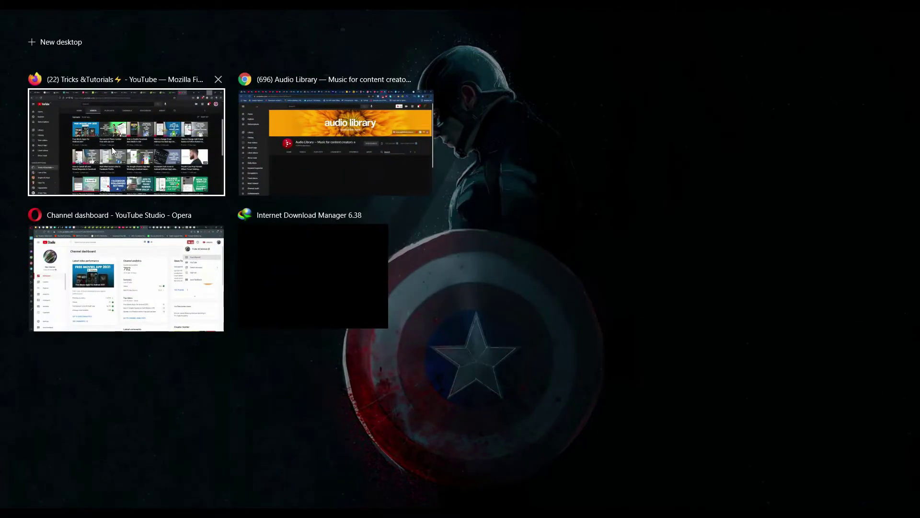
# Step: Bring back the Firefox window playing 'Get second Phone number Free with out sim'
pyautogui.click(112, 147)
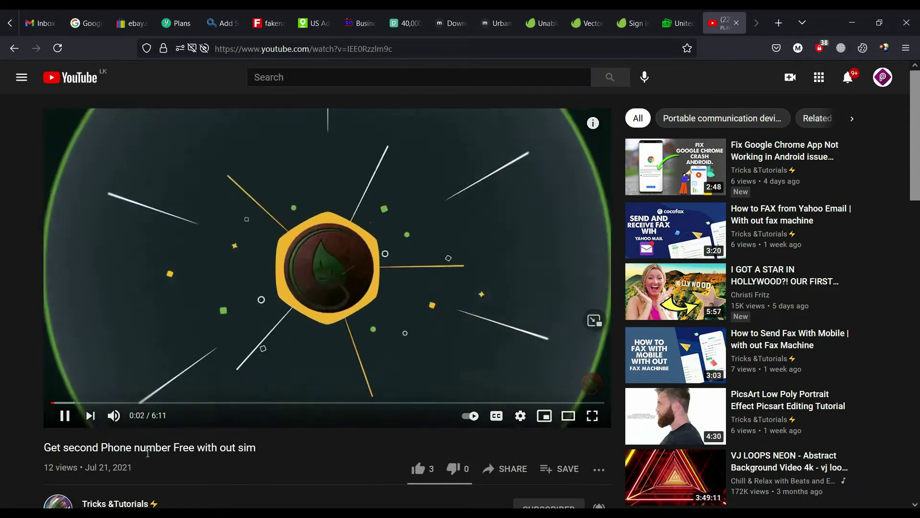
# Step: Mute the YouTube video and pop it out into a Picture-in-Picture window
pyautogui.click(116, 416)
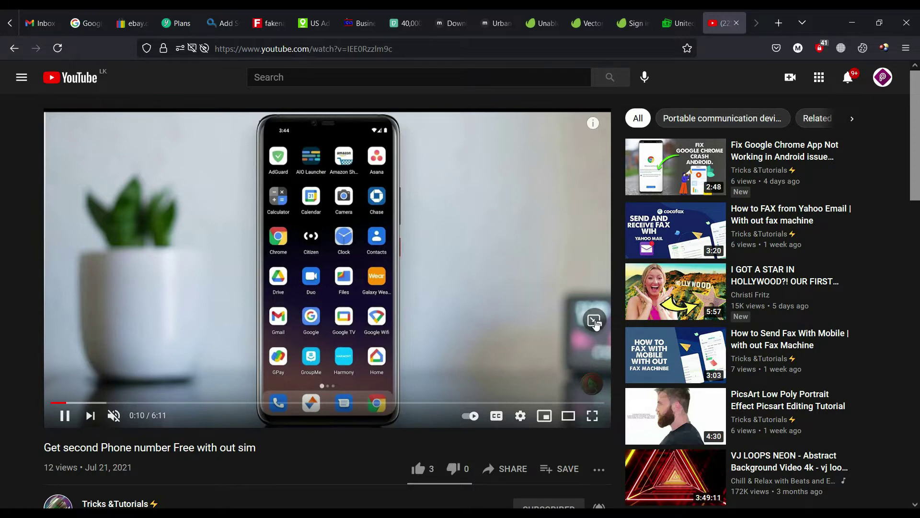
pyautogui.click(593, 321)
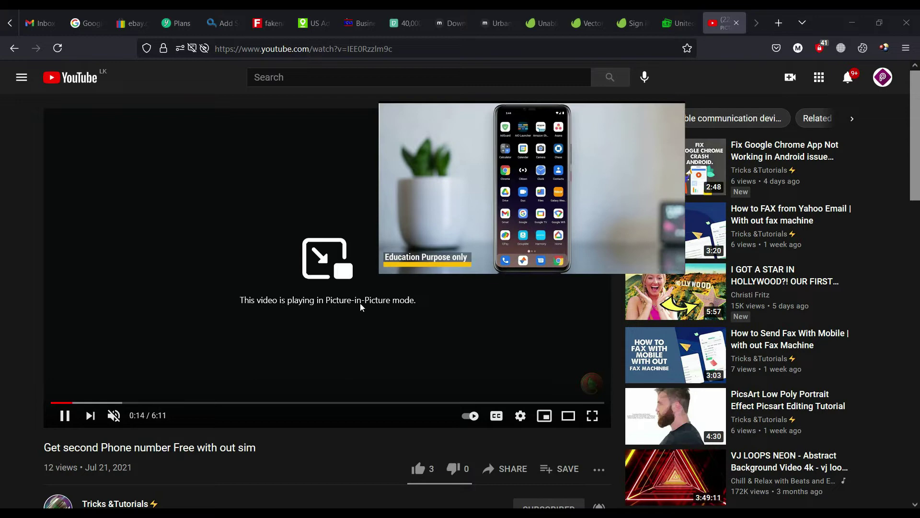
# Step: Minimise Firefox, move the floating video top right, upper left, right, then enlarge it
pyautogui.click(854, 24)
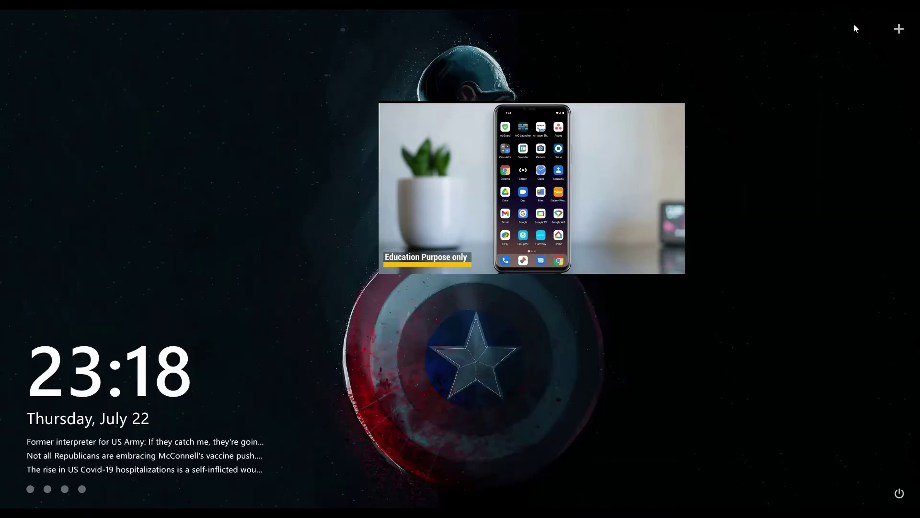
pyautogui.moveTo(620, 134)
pyautogui.mouseDown()
pyautogui.moveTo(766, 140)
pyautogui.moveTo(838, 93)
pyautogui.mouseUp()
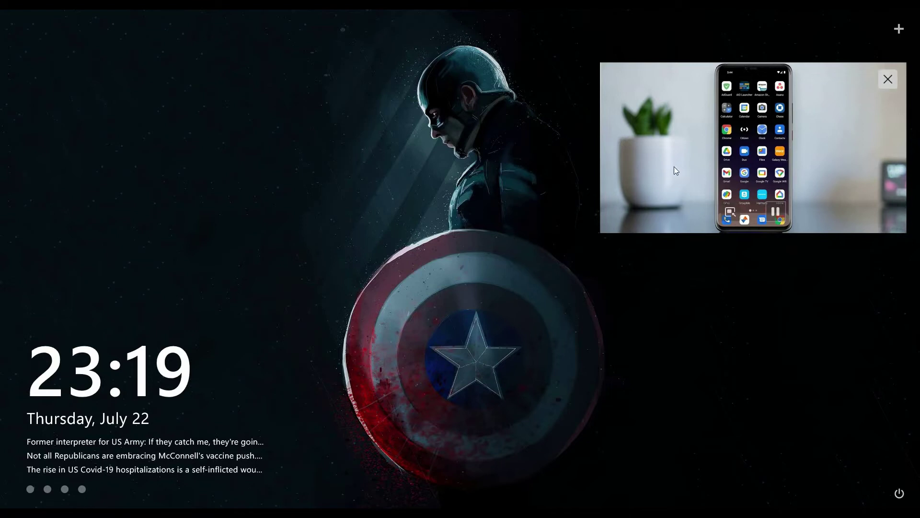
pyautogui.moveTo(683, 163)
pyautogui.mouseDown()
pyautogui.moveTo(669, 211)
pyautogui.moveTo(148, 148)
pyautogui.mouseUp()
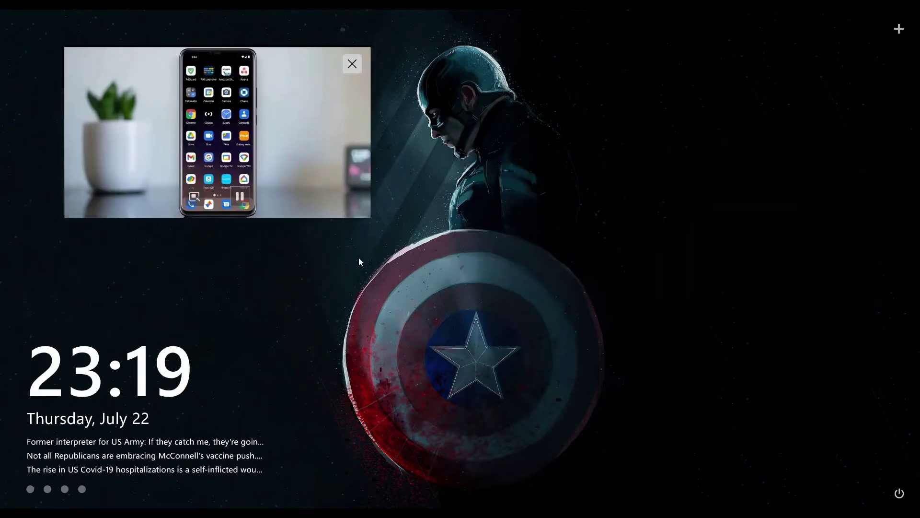
pyautogui.moveTo(352, 190); pyautogui.dragTo(822, 225)
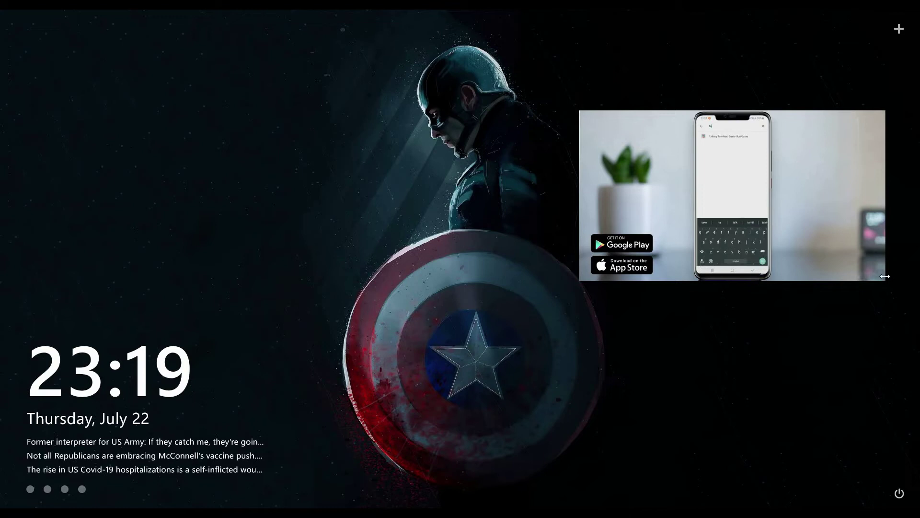
pyautogui.moveTo(885, 276)
pyautogui.mouseDown()
pyautogui.moveTo(916, 299)
pyautogui.moveTo(784, 300)
pyautogui.moveTo(917, 299)
pyautogui.mouseUp()
pyautogui.moveTo(793, 237); pyautogui.dragTo(588, 163)
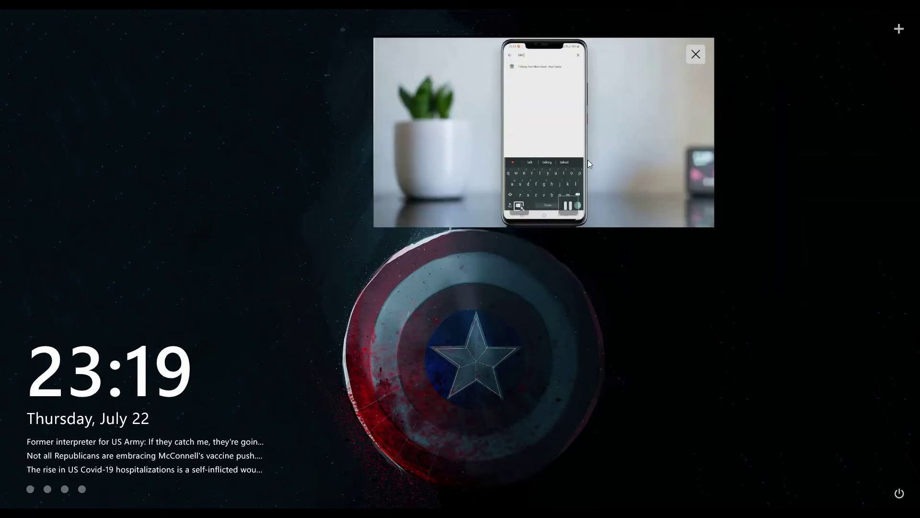
# Step: Widen the floating video across the top right and resume playback into the next video
pyautogui.moveTo(713, 225)
pyautogui.mouseDown()
pyautogui.moveTo(919, 339)
pyautogui.moveTo(449, 75)
pyautogui.moveTo(643, 258)
pyautogui.moveTo(918, 316)
pyautogui.moveTo(865, 293)
pyautogui.mouseUp()
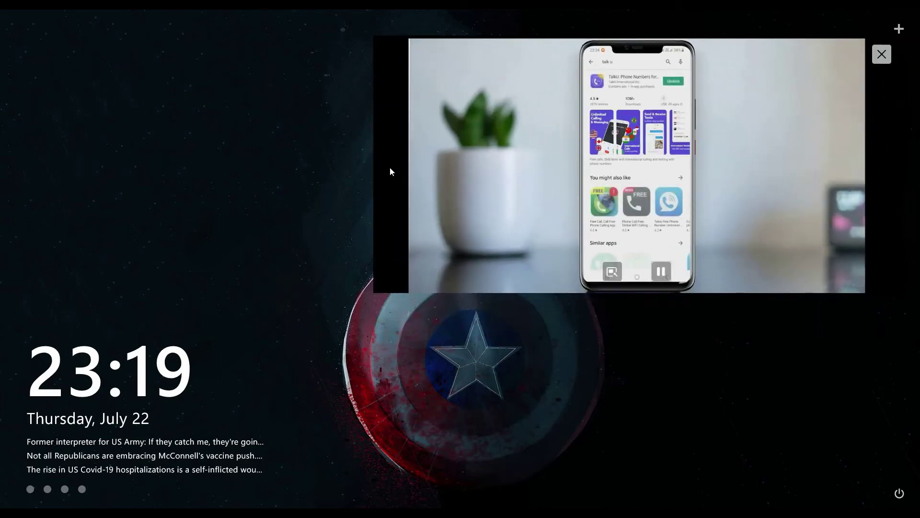
pyautogui.moveTo(373, 166)
pyautogui.mouseDown()
pyautogui.moveTo(482, 172)
pyautogui.moveTo(378, 161)
pyautogui.mouseUp()
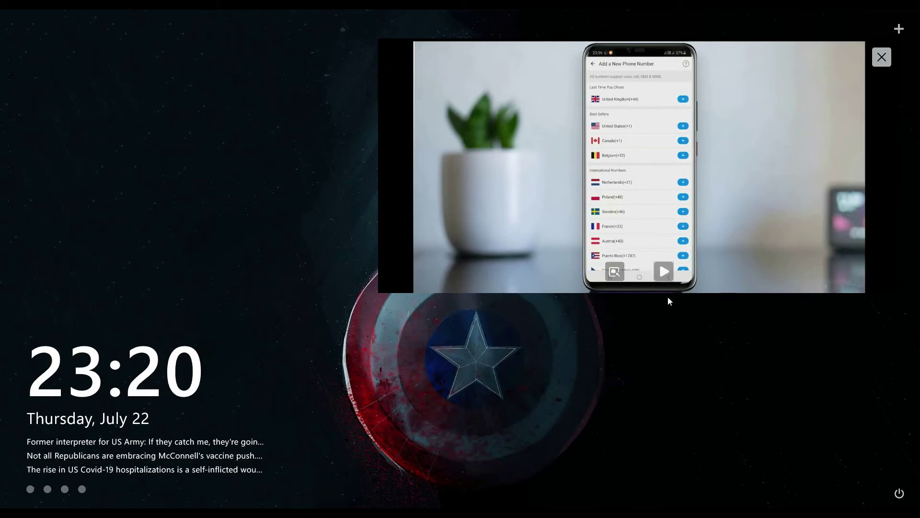
pyautogui.click(661, 272)
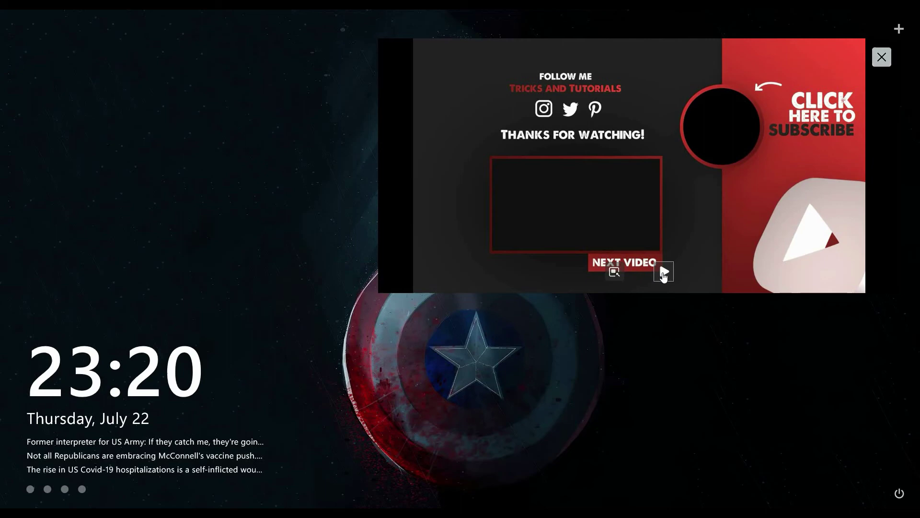
pyautogui.click(663, 273)
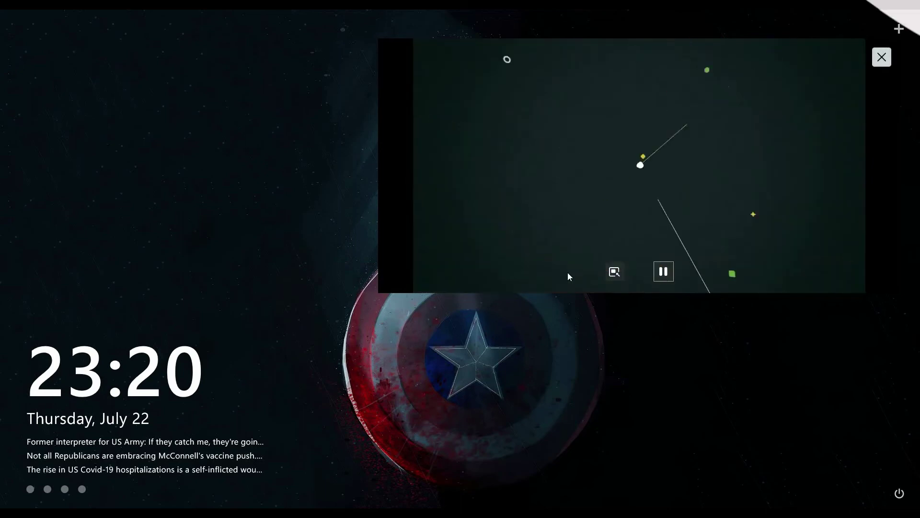